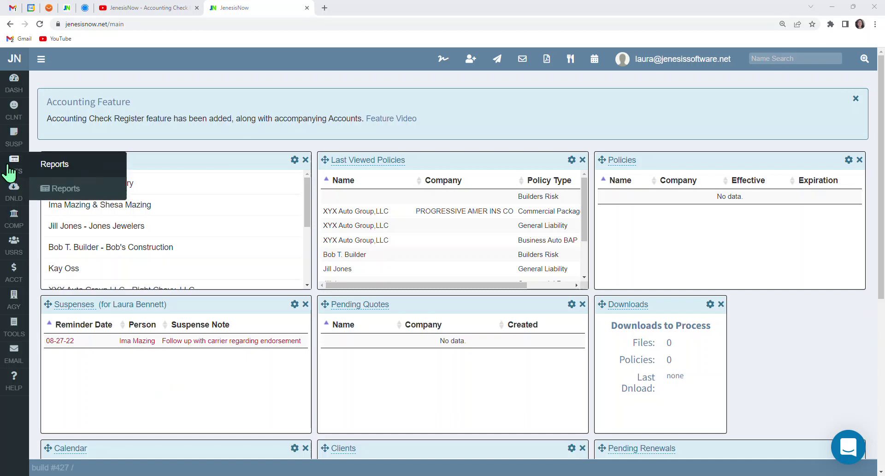
Expand the sidebar and start a New Company record under Companies.
click(44, 60)
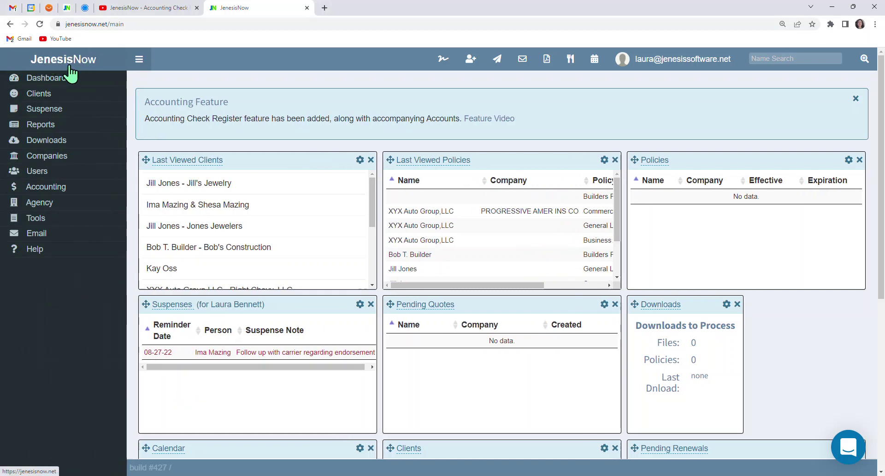
click(49, 158)
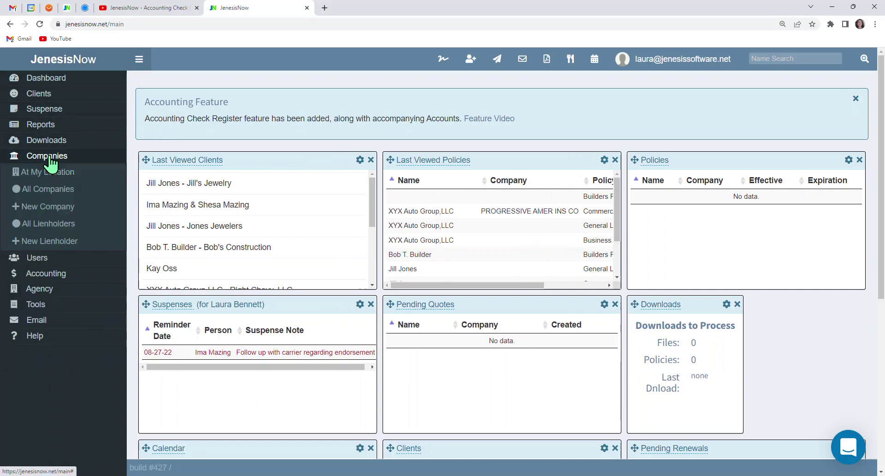
click(56, 213)
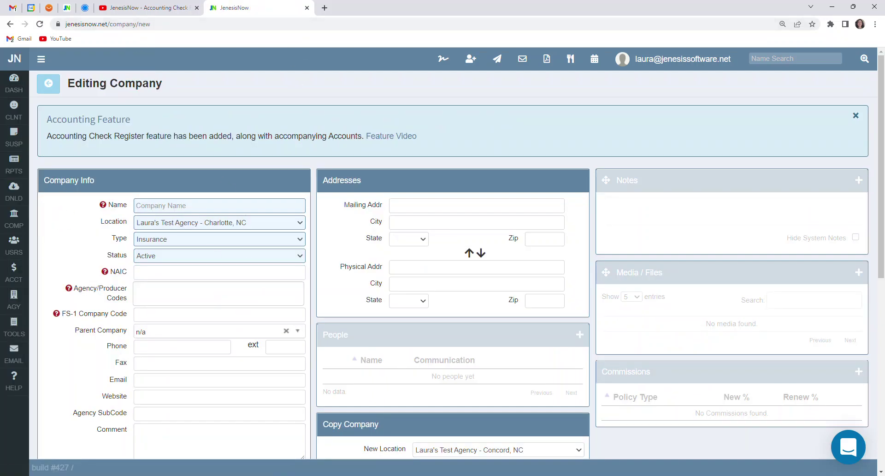
Choose KEMPER FINANCIAL IND CO as the company name and enter agency/producer code 11111.
click(204, 206)
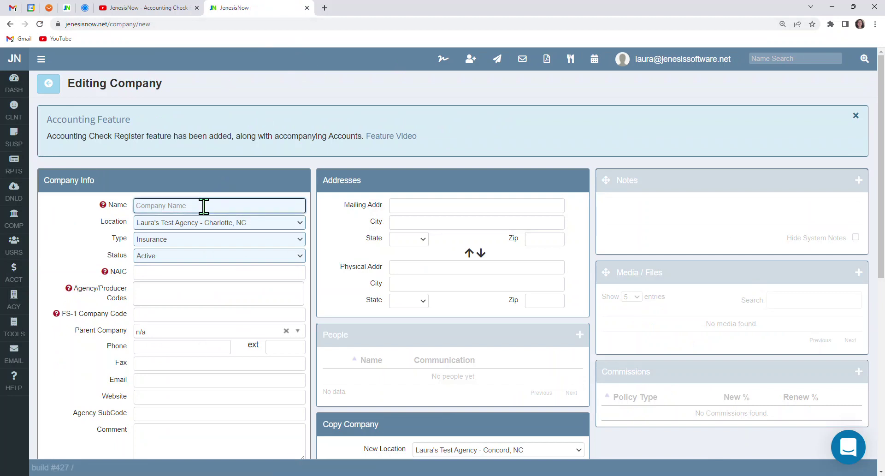
text(Kemper)
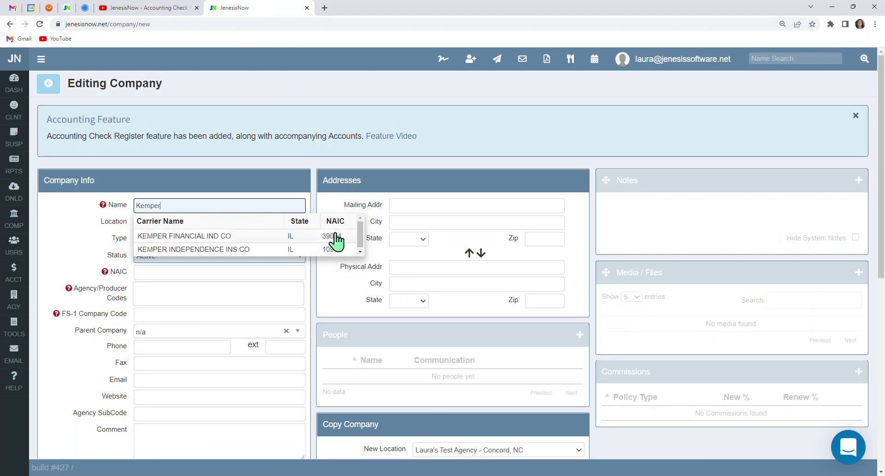
click(218, 237)
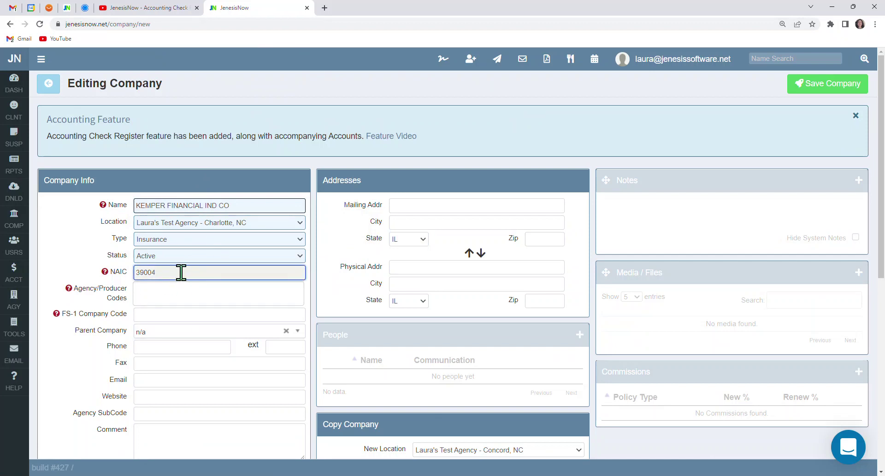
click(153, 298)
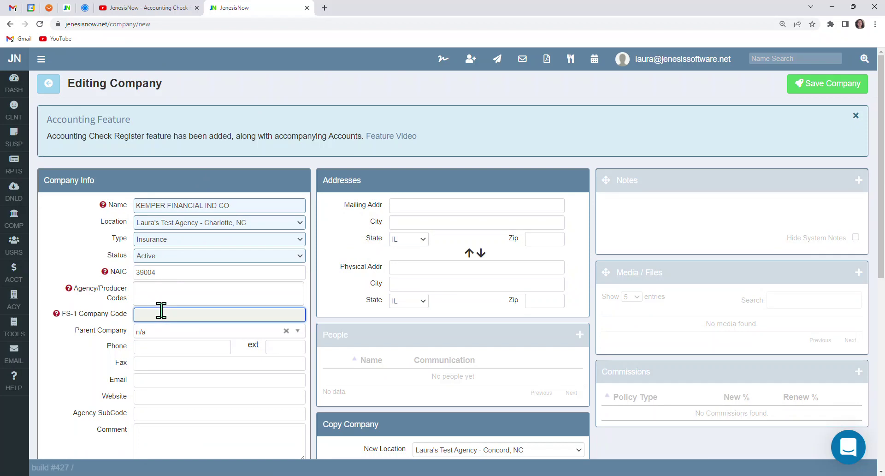
text(11111)
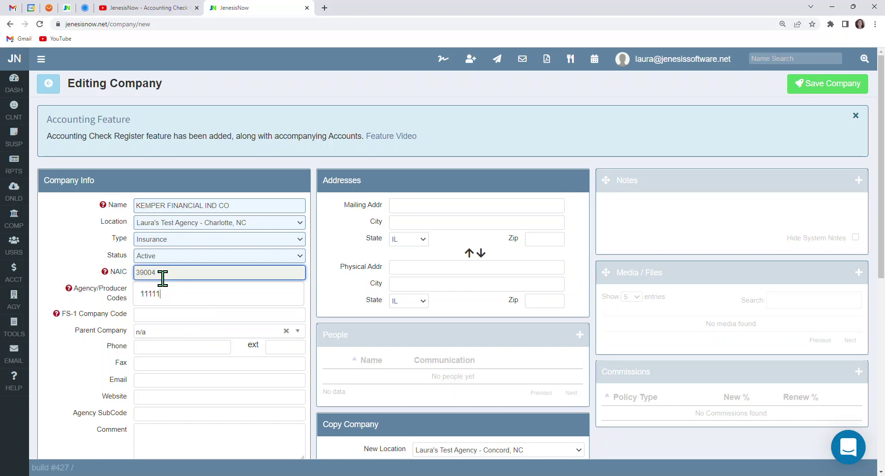
Move on from producer code 11111 to the FS-1 Company Code field.
click(158, 313)
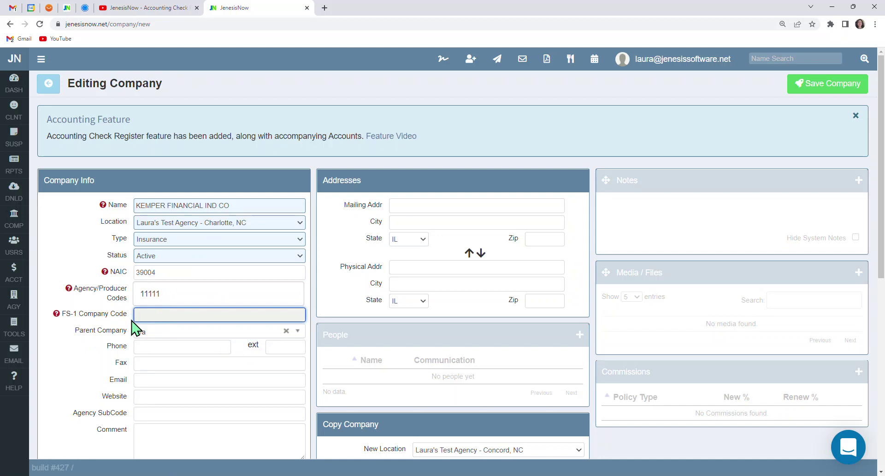
mouse_move(56, 315)
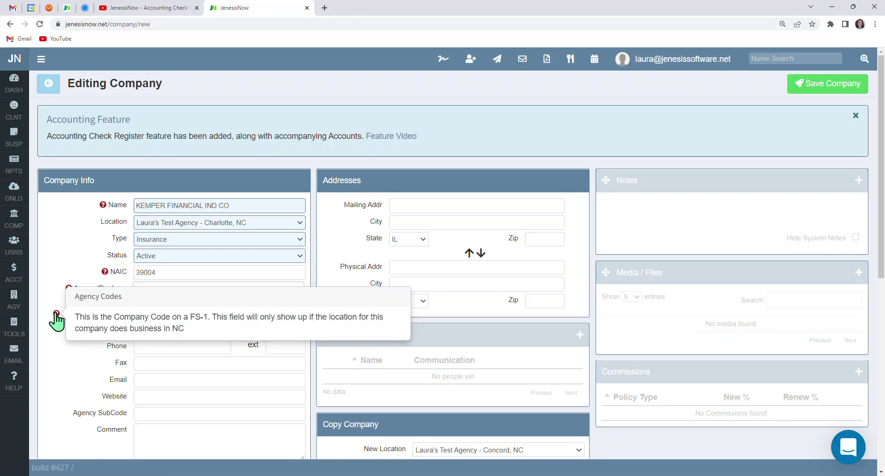
scroll(57, 318, down, 2)
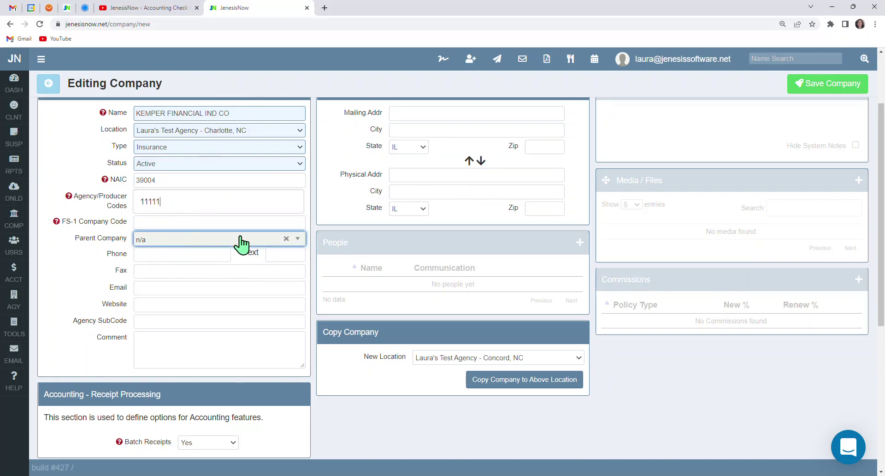
click(164, 256)
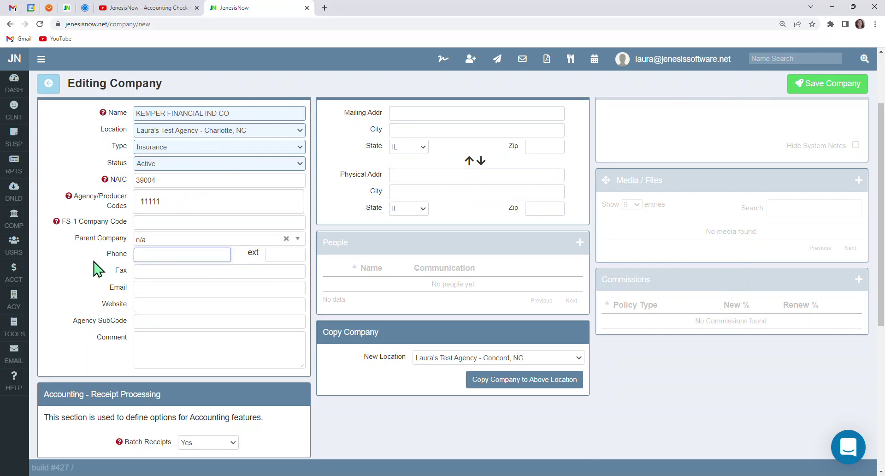
click(163, 320)
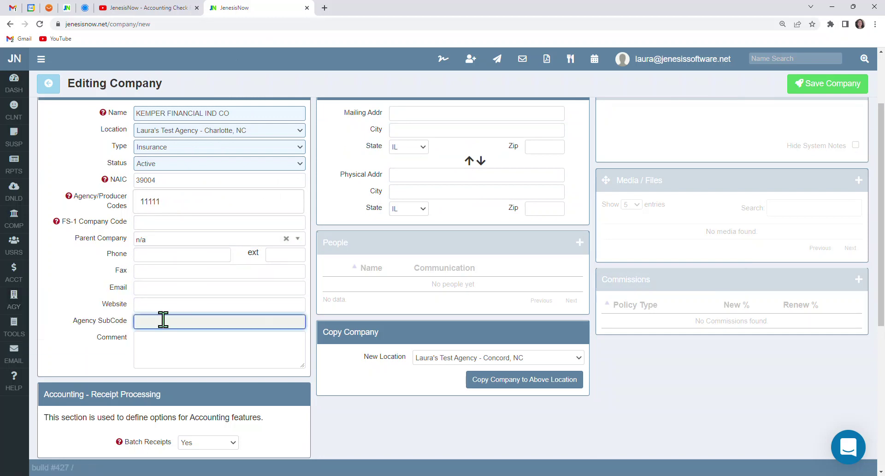
click(138, 306)
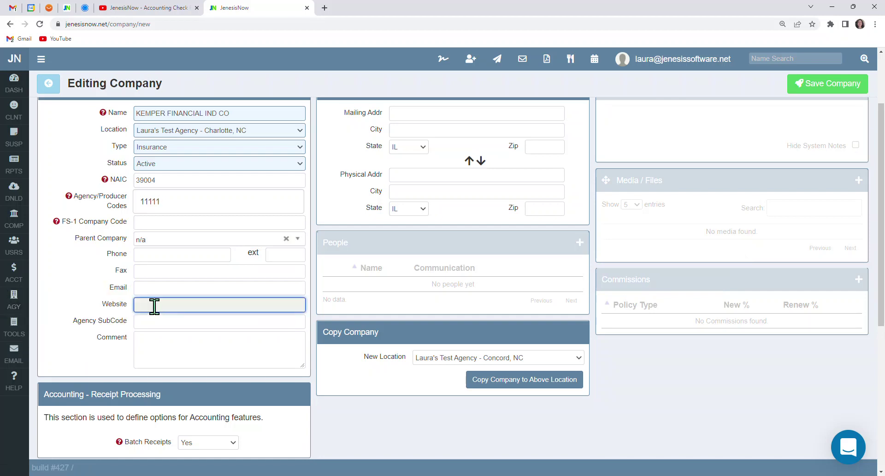
click(87, 322)
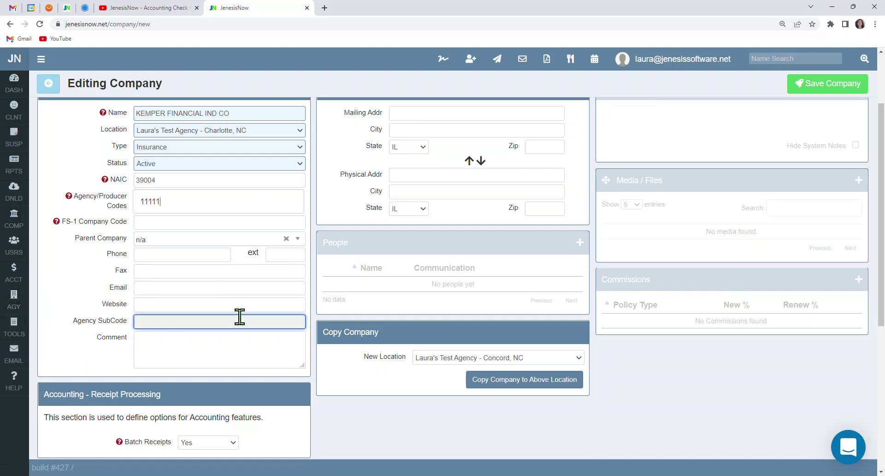
click(143, 305)
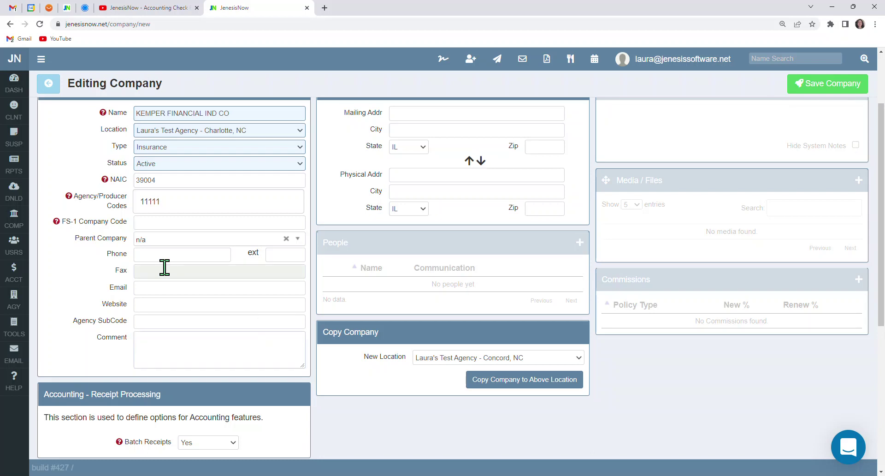
Discard the unsaved Kemper form via COMP > At My Location and open PROGRESSIVE AMER INS CO.
mouse_move(16, 220)
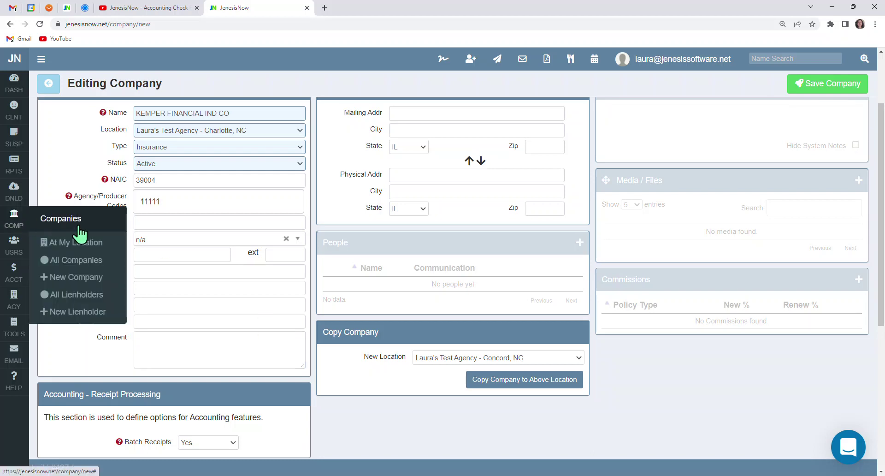
click(81, 251)
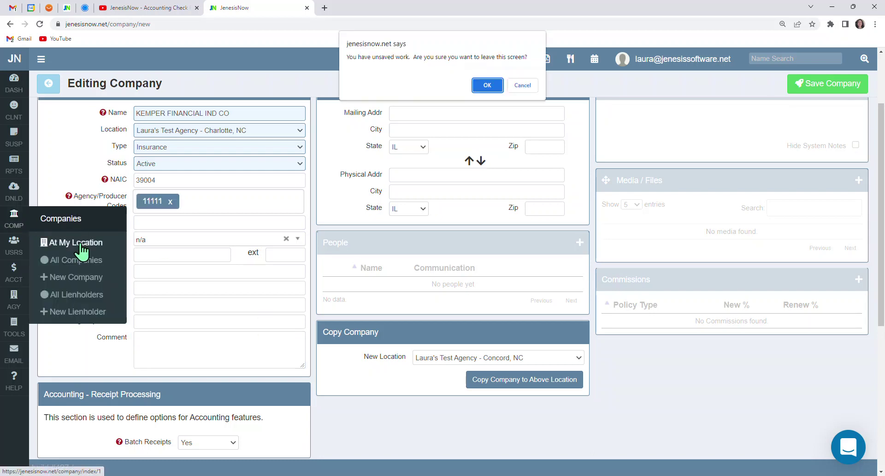
click(483, 90)
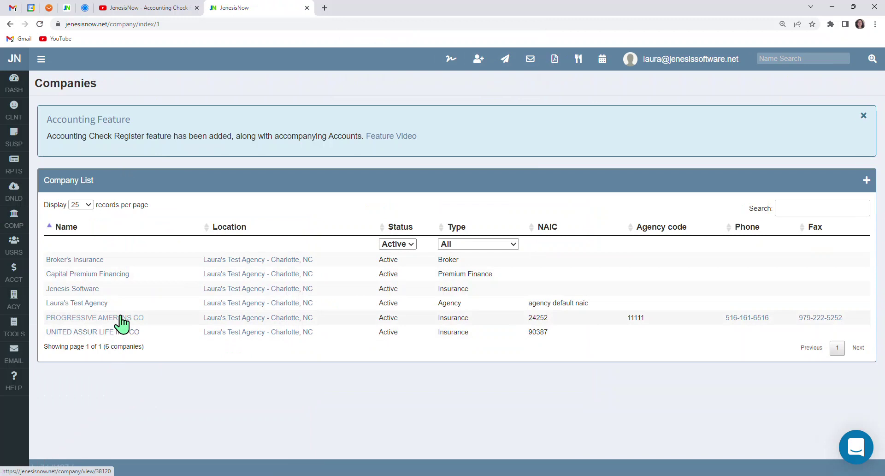
click(121, 317)
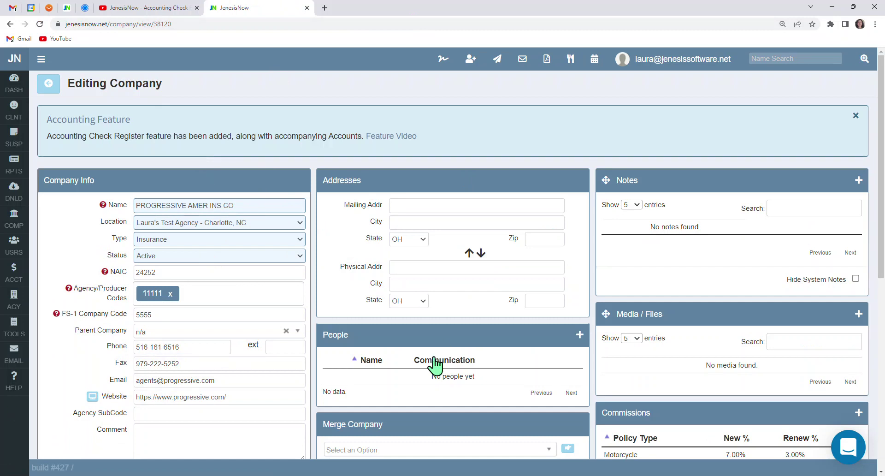
Return from Progressive's website tab to its JenesisNow profile and list the company Type options.
scroll(247, 409, down, 1)
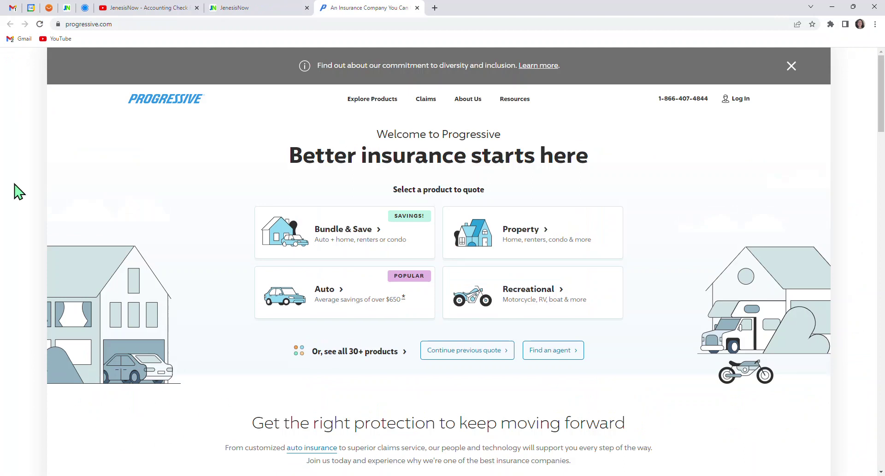
click(271, 9)
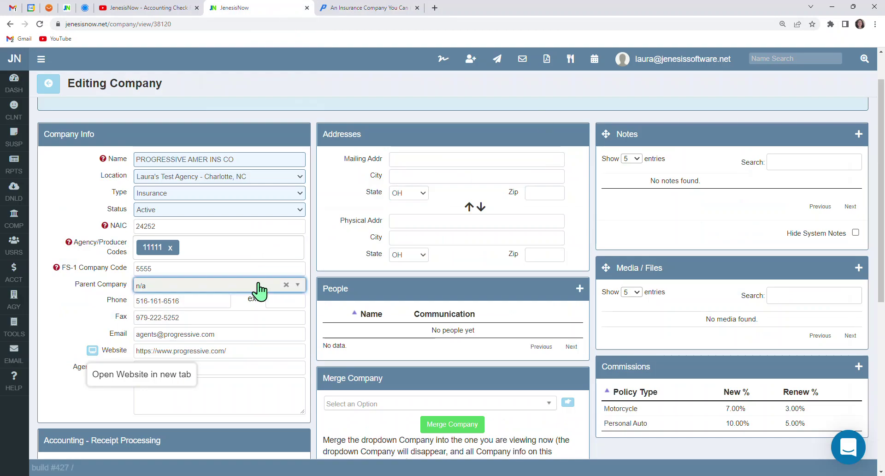
click(297, 193)
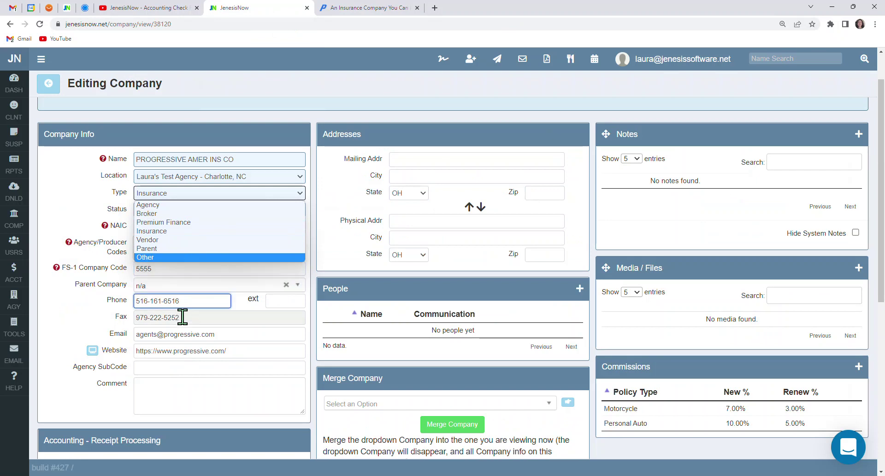
Keep Type Insurance and scroll down to the Accounting - Receipt Processing section.
click(72, 200)
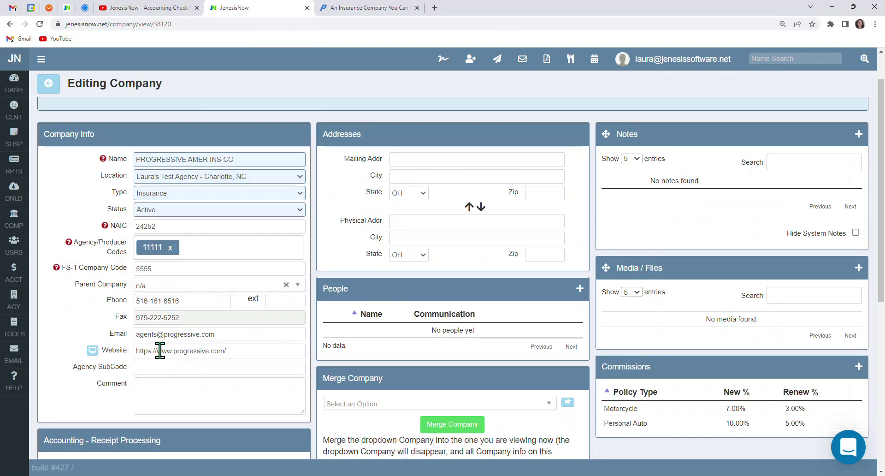
click(144, 348)
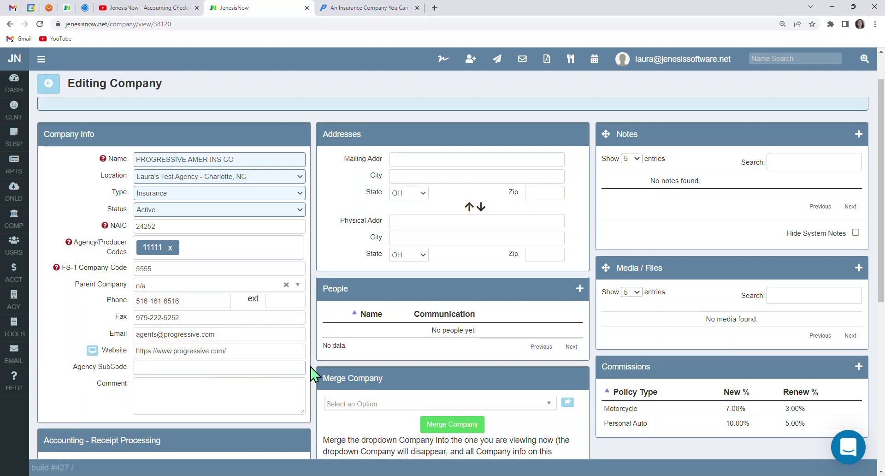
scroll(313, 374, down, 2)
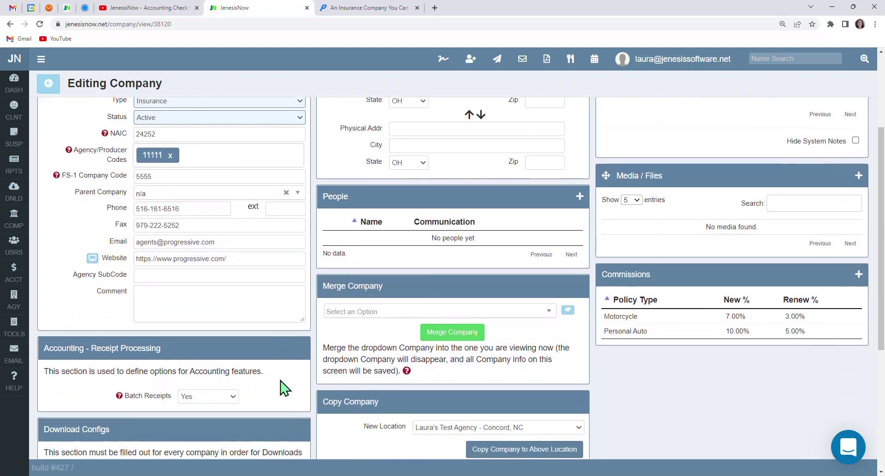
scroll(241, 414, down, 2)
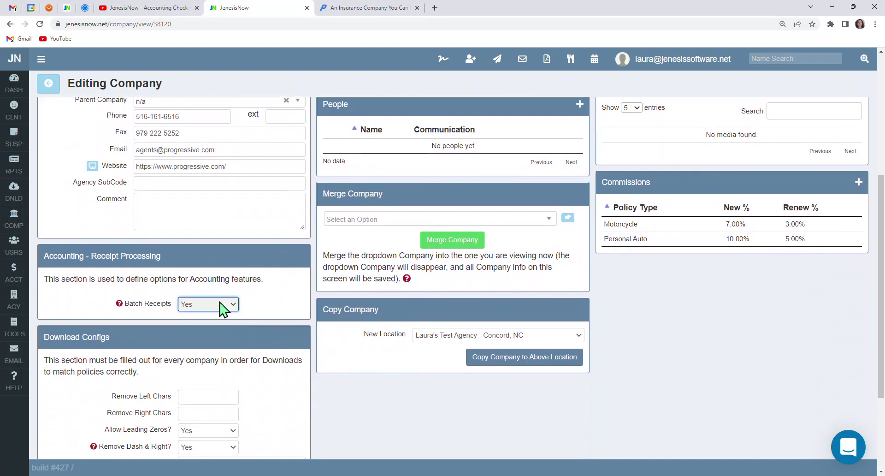
click(219, 308)
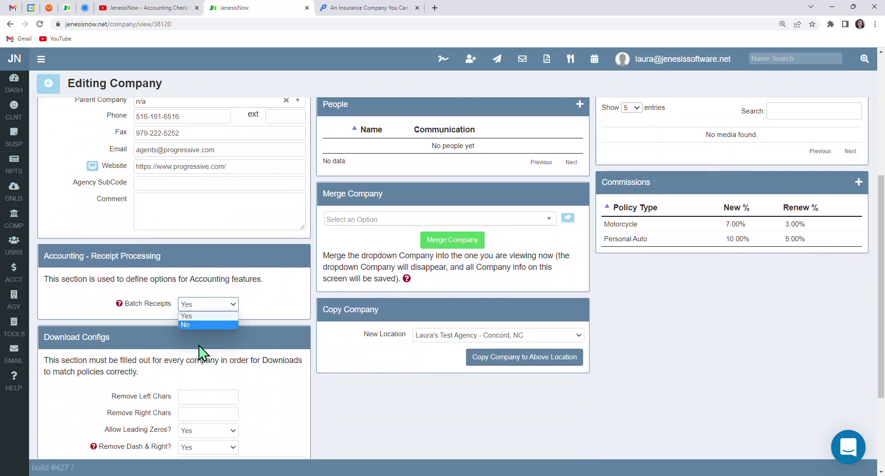
click(287, 300)
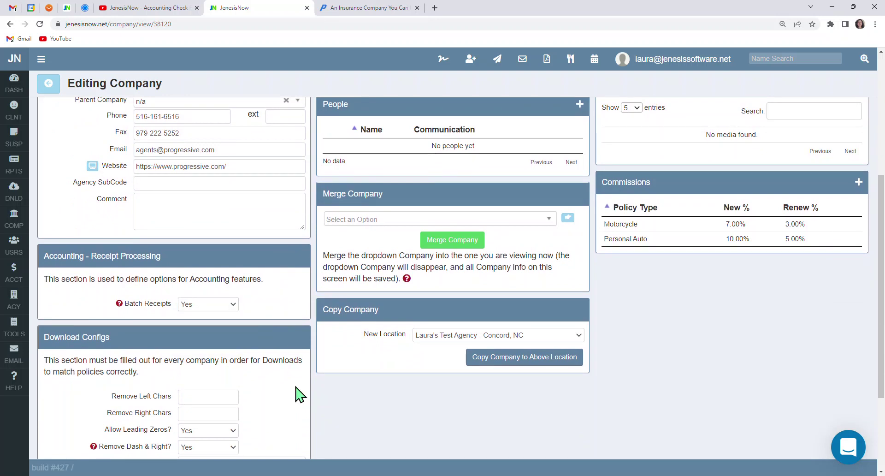
scroll(298, 393, down, 2)
mouse_move(48, 400)
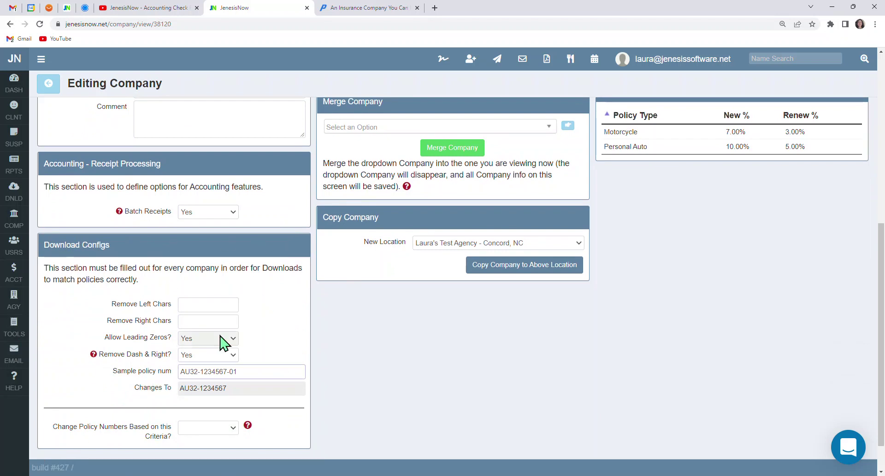
scroll(539, 391, up, 4)
scroll(539, 390, up, 2)
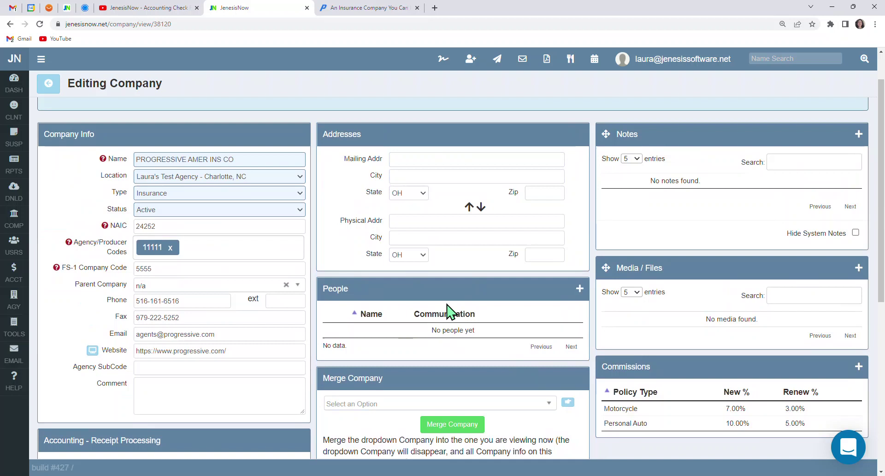
Open a blank Person entry from the People panel, step through First and Last Name, then discard it.
scroll(449, 309, down, 1)
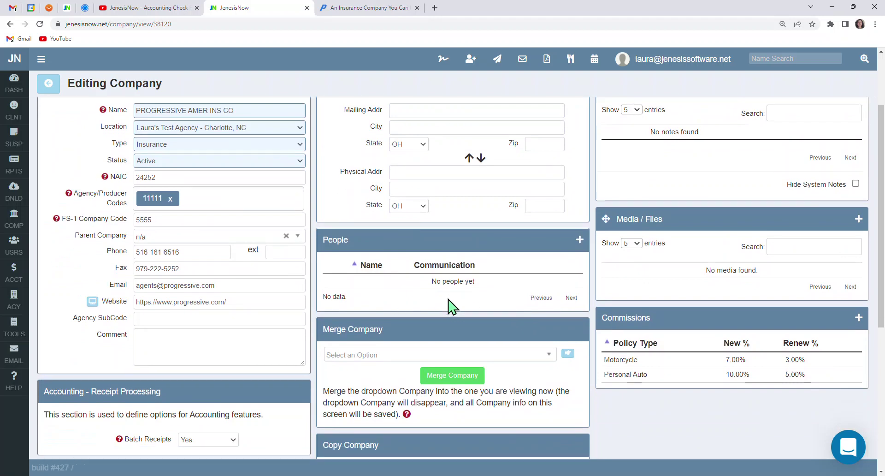
scroll(449, 307, down, 1)
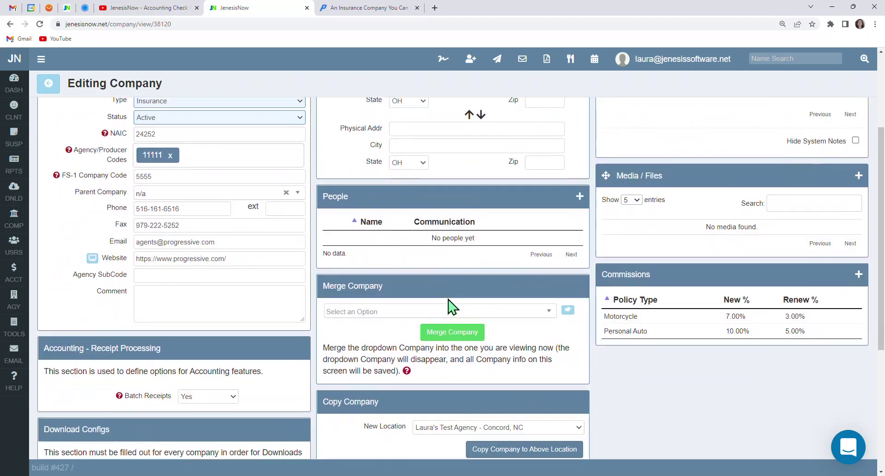
click(579, 195)
click(421, 153)
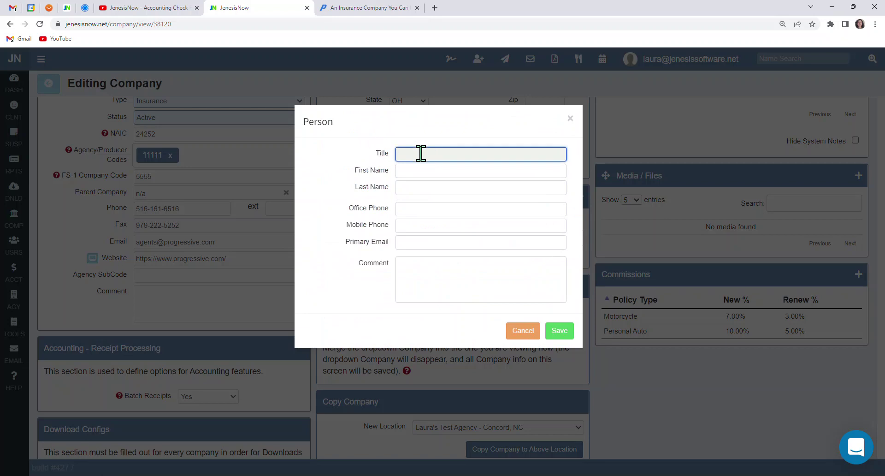
key(Tab)
click(408, 188)
click(427, 170)
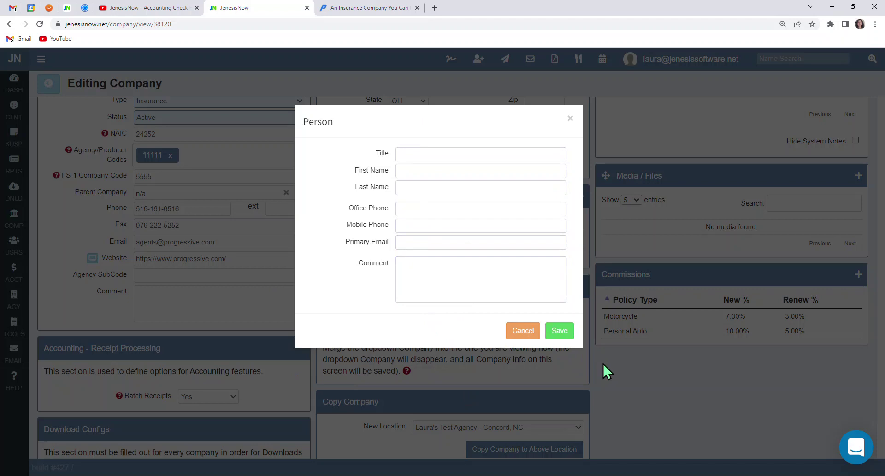
click(524, 334)
View the Merge Company list and close it leaving no merge company selected.
scroll(585, 367, down, 3)
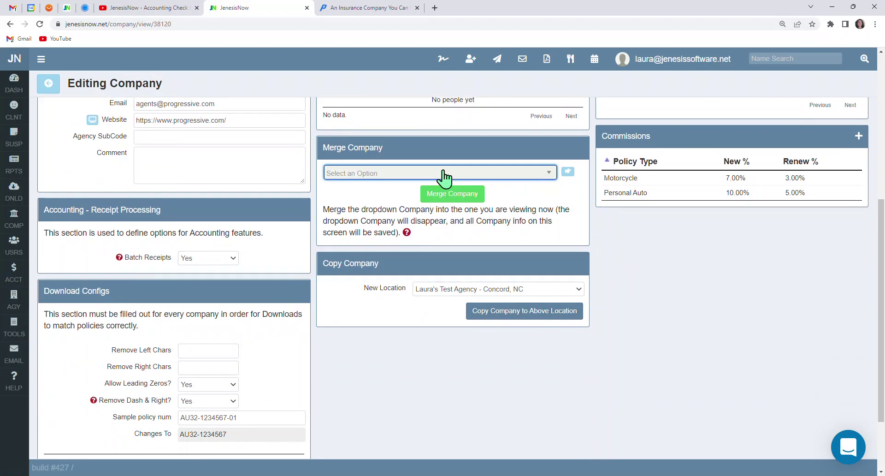
click(366, 174)
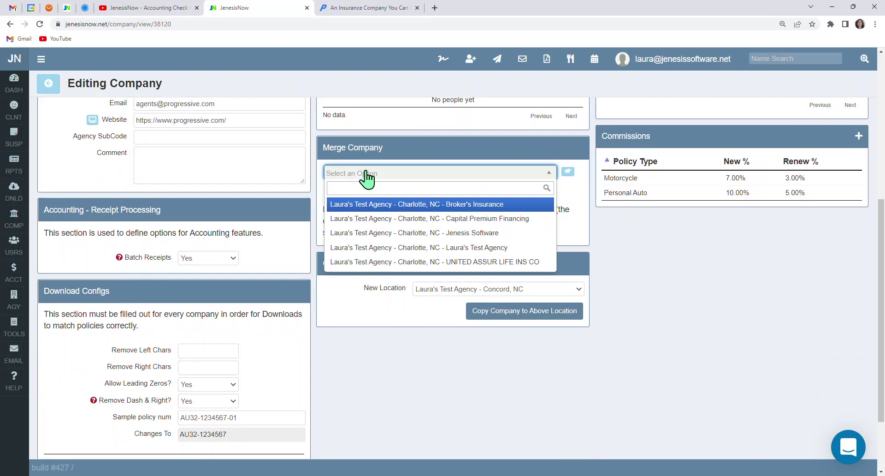
click(580, 233)
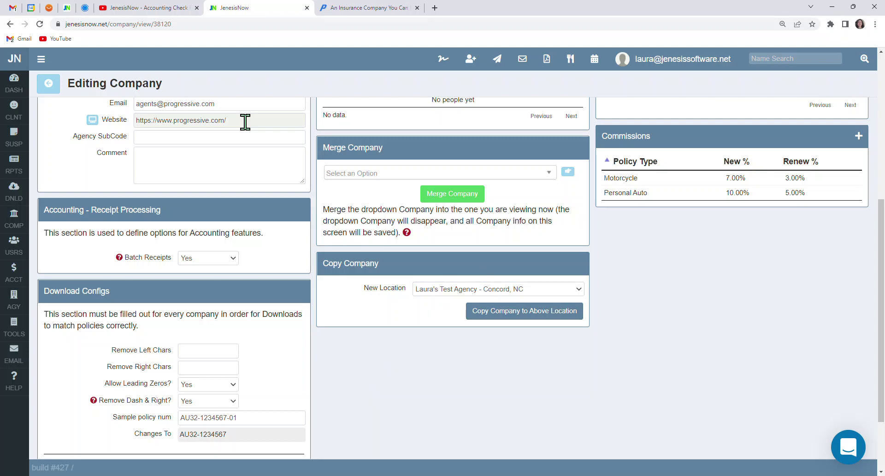
scroll(431, 371, up, 1)
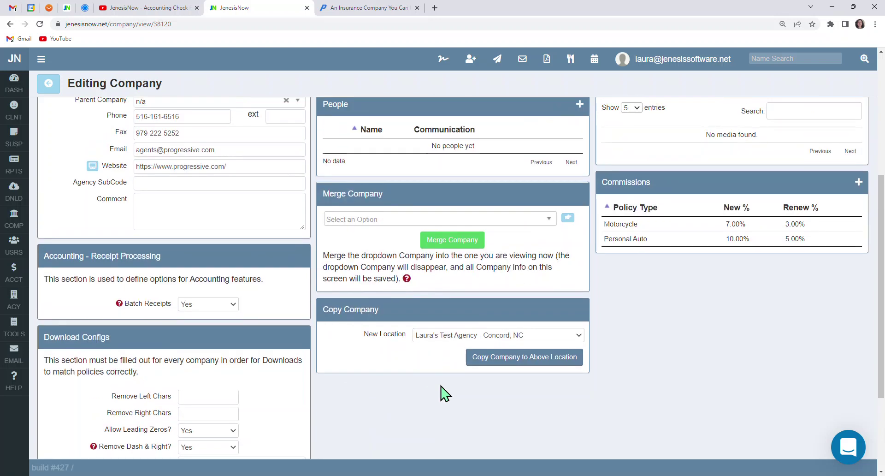
scroll(810, 351, up, 5)
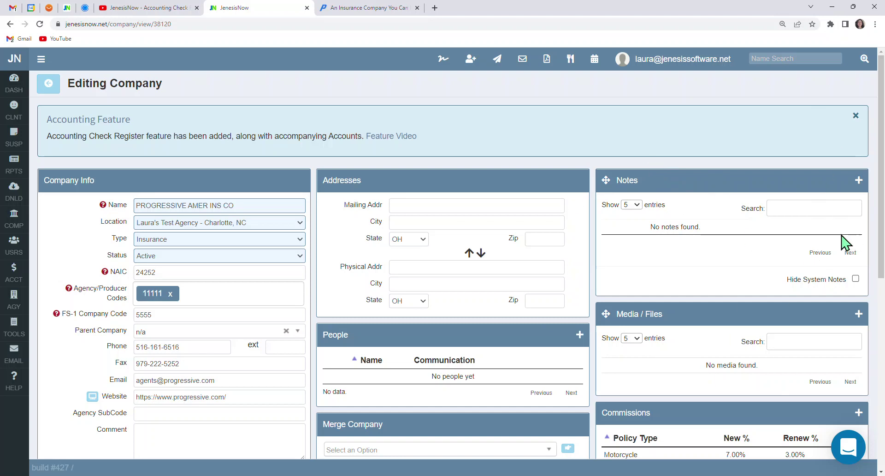
scroll(841, 241, down, 4)
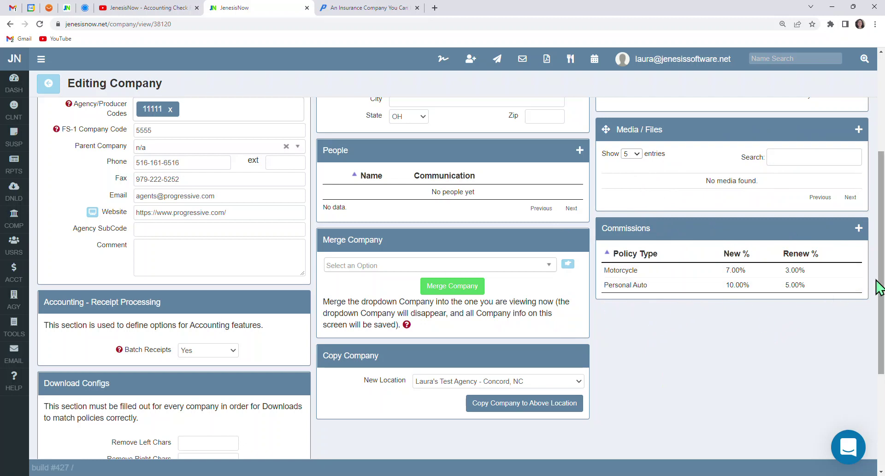
click(858, 228)
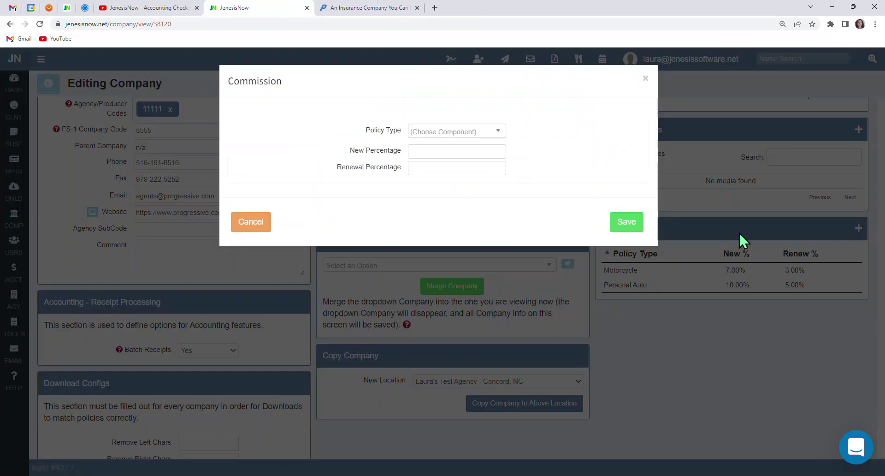
click(497, 132)
scroll(463, 208, down, 15)
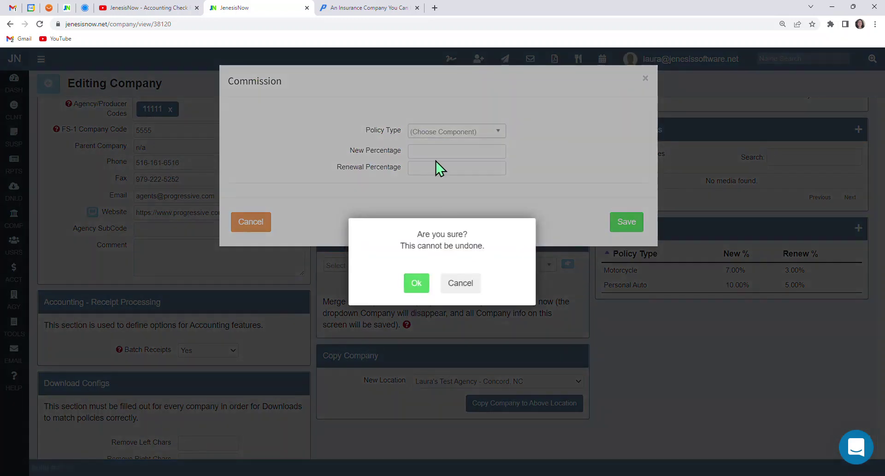
click(414, 286)
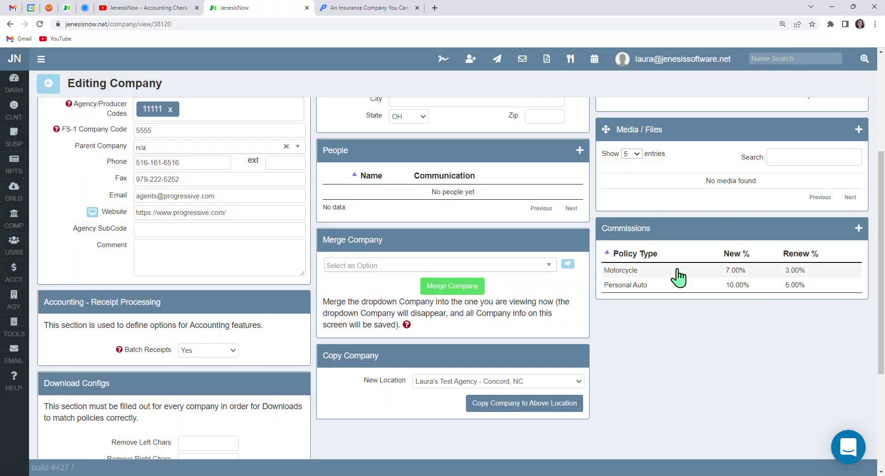